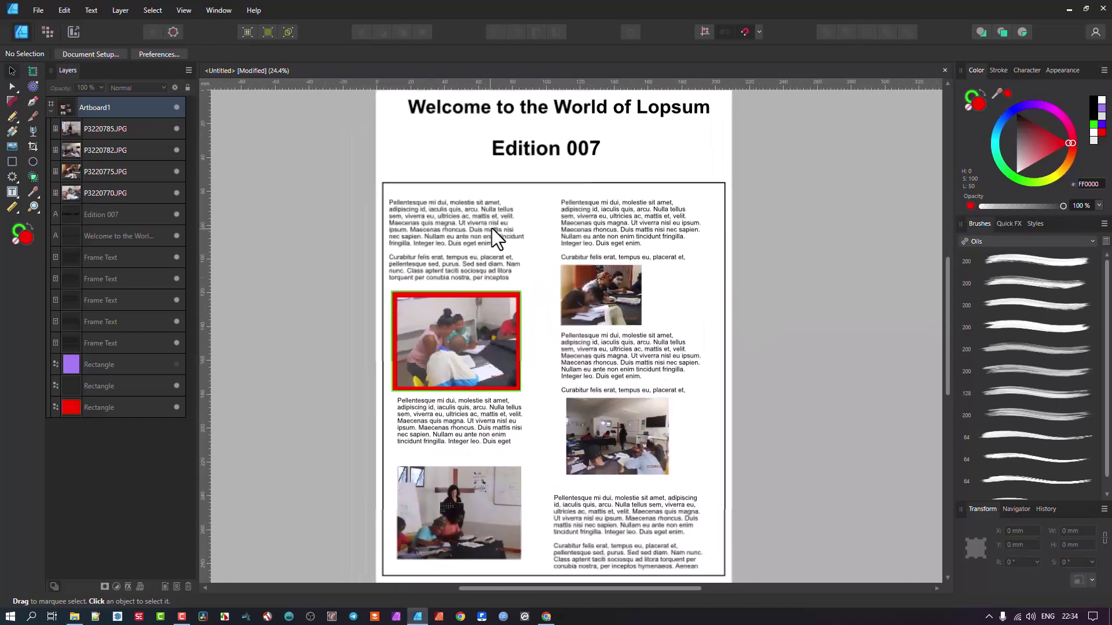
Scale the 'Welcome to the World of Lopsum' title down to 28.2 pt to fit the page width
scroll(485, 231, "down", 1)
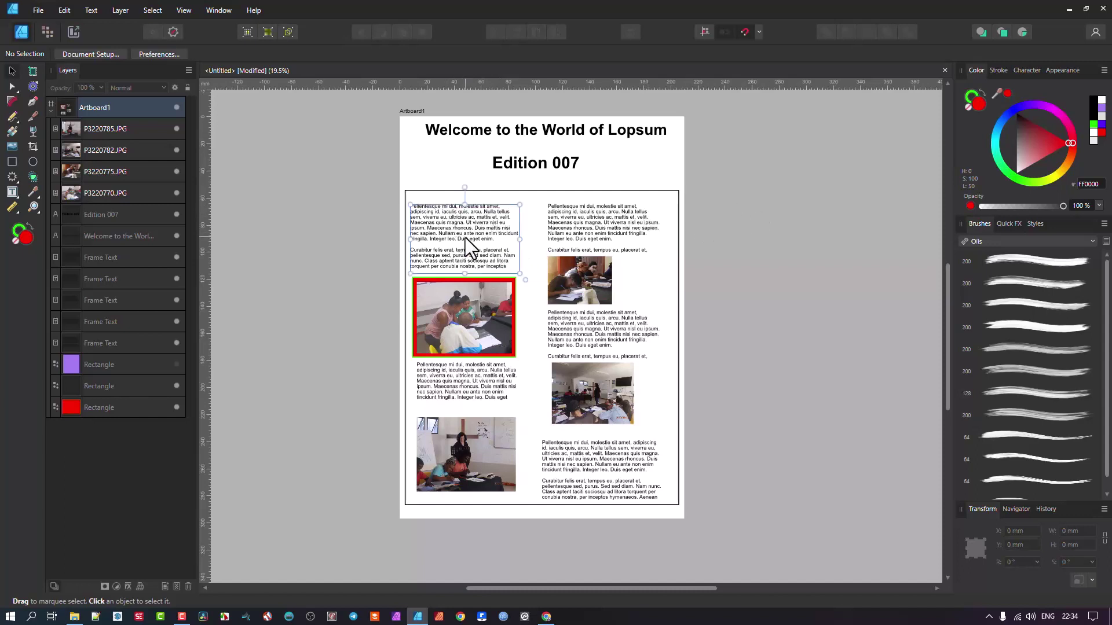
left_click(482, 384)
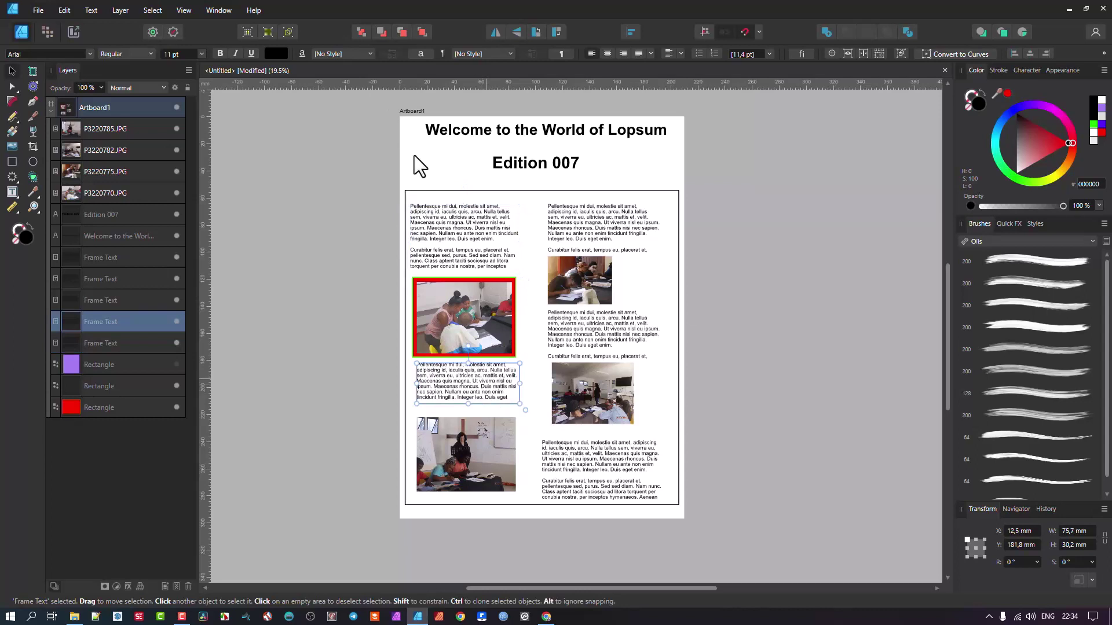
left_click(16, 195)
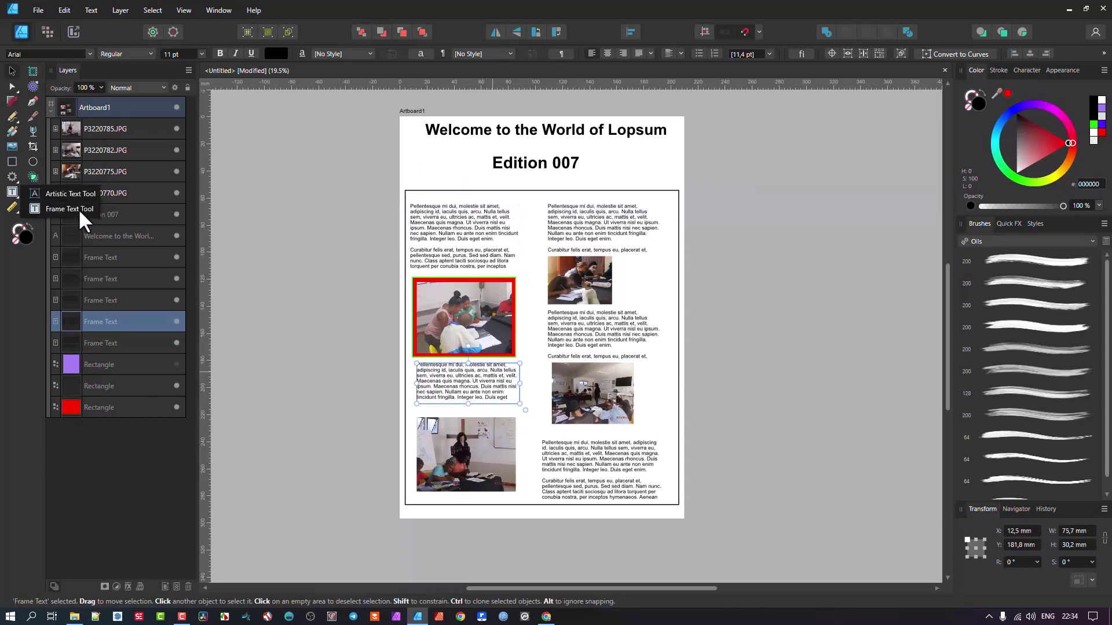
left_click(465, 227)
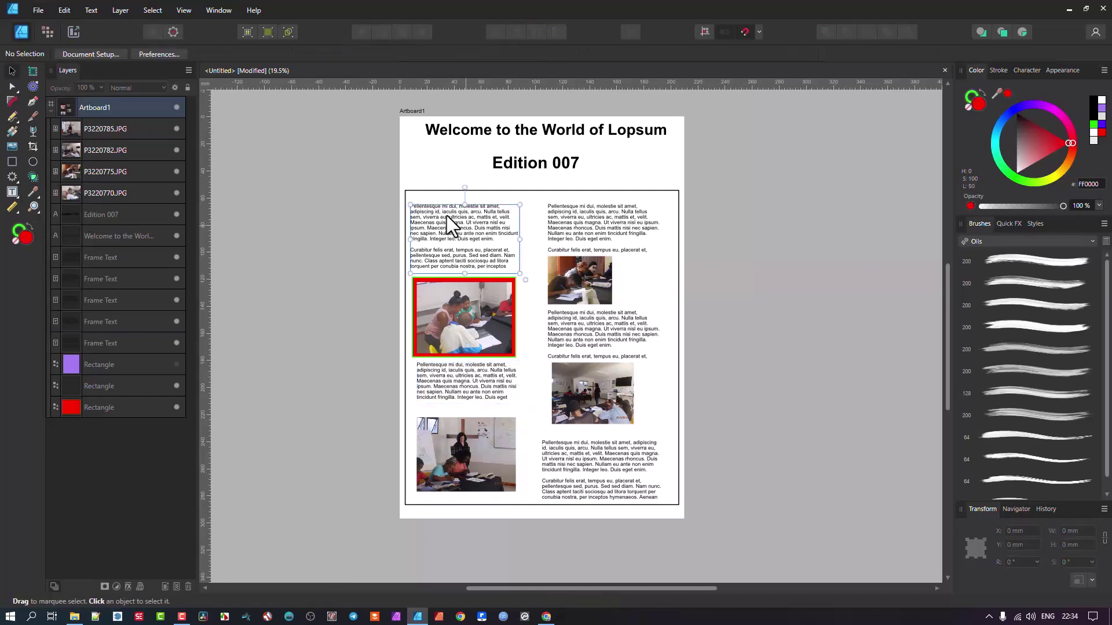
left_click(484, 242)
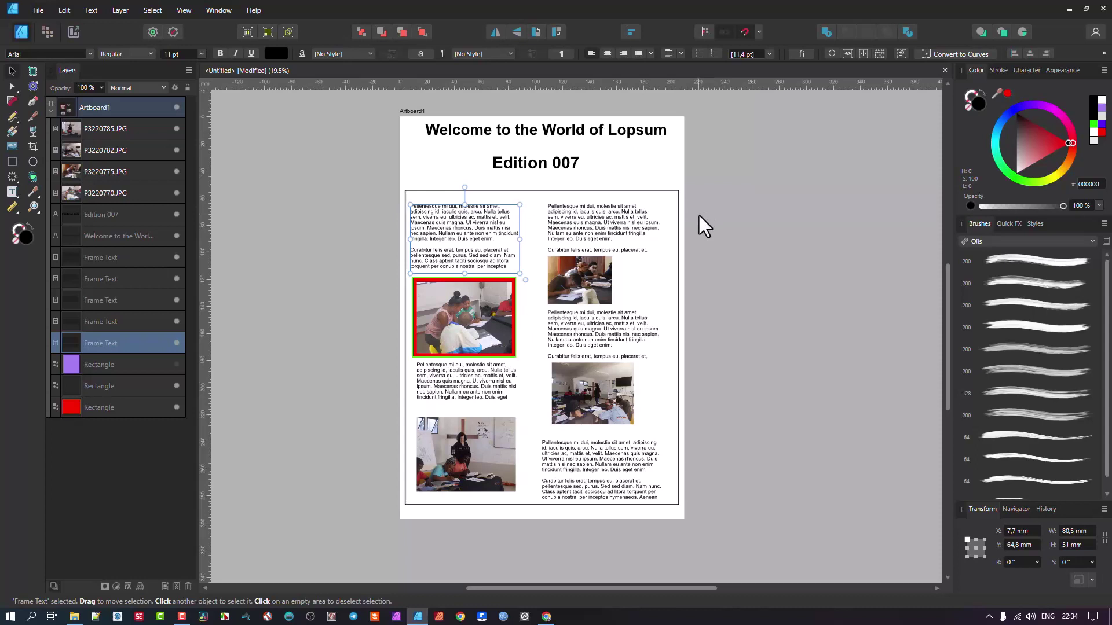
left_click(546, 133)
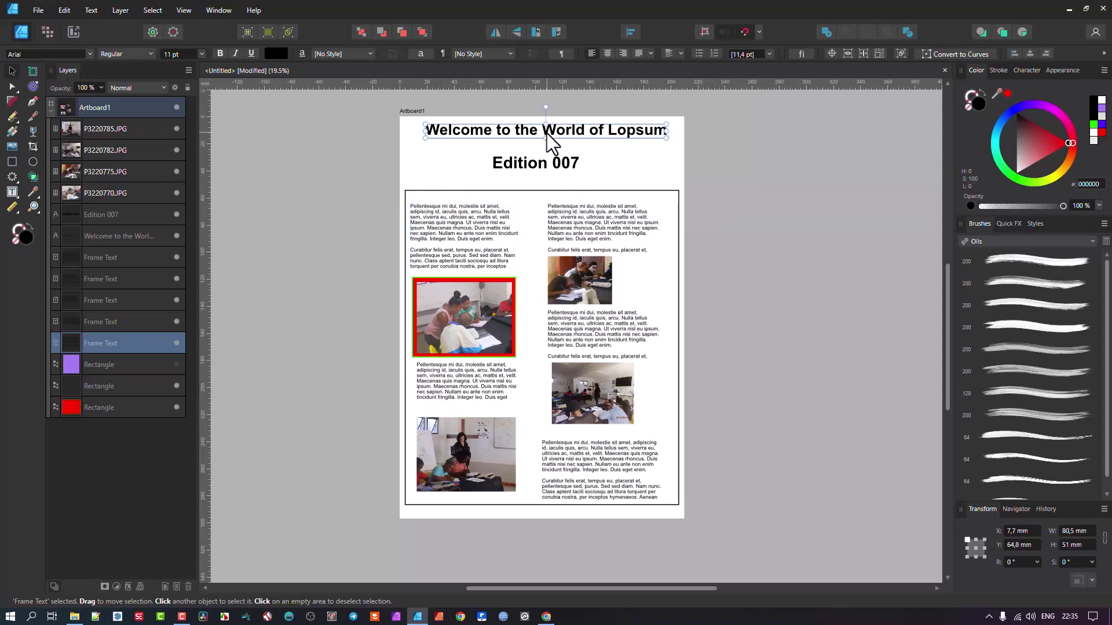
left_click_drag(667, 133, 638, 142)
left_click(485, 229)
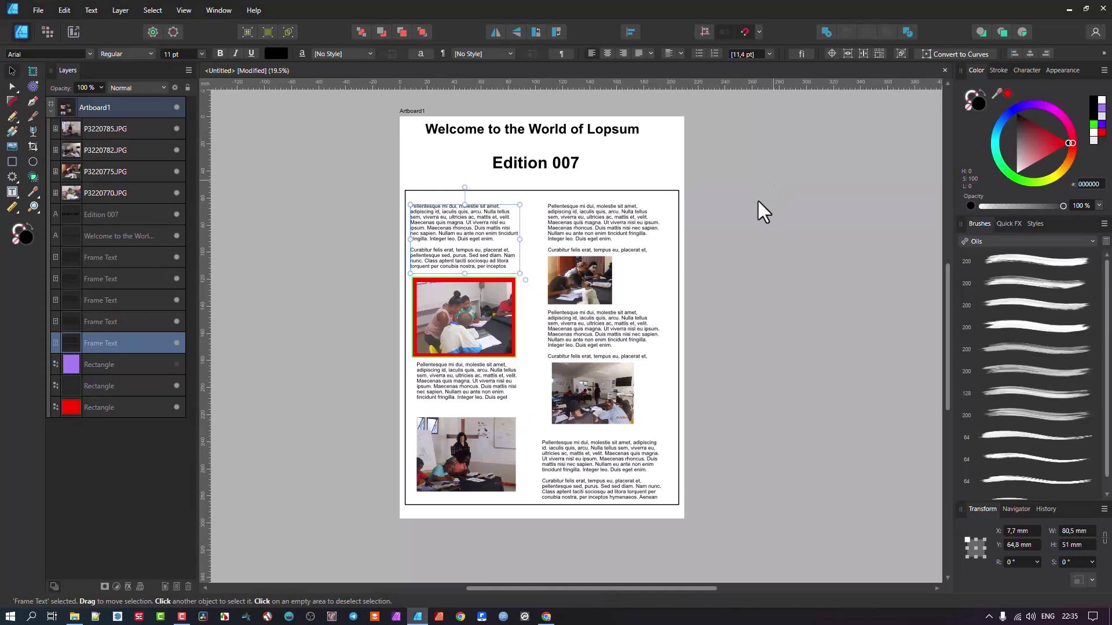
Deselect the top-left text frame by clicking empty canvas
left_click(676, 221)
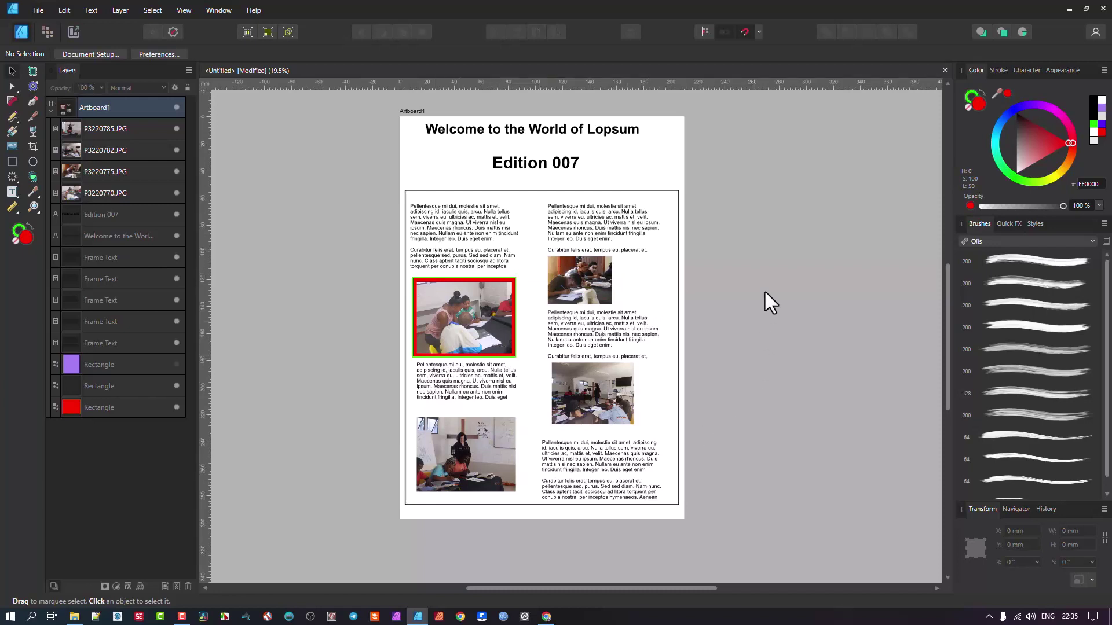
Select every frame text object with Select > Select Object > Frame Text
left_click(156, 9)
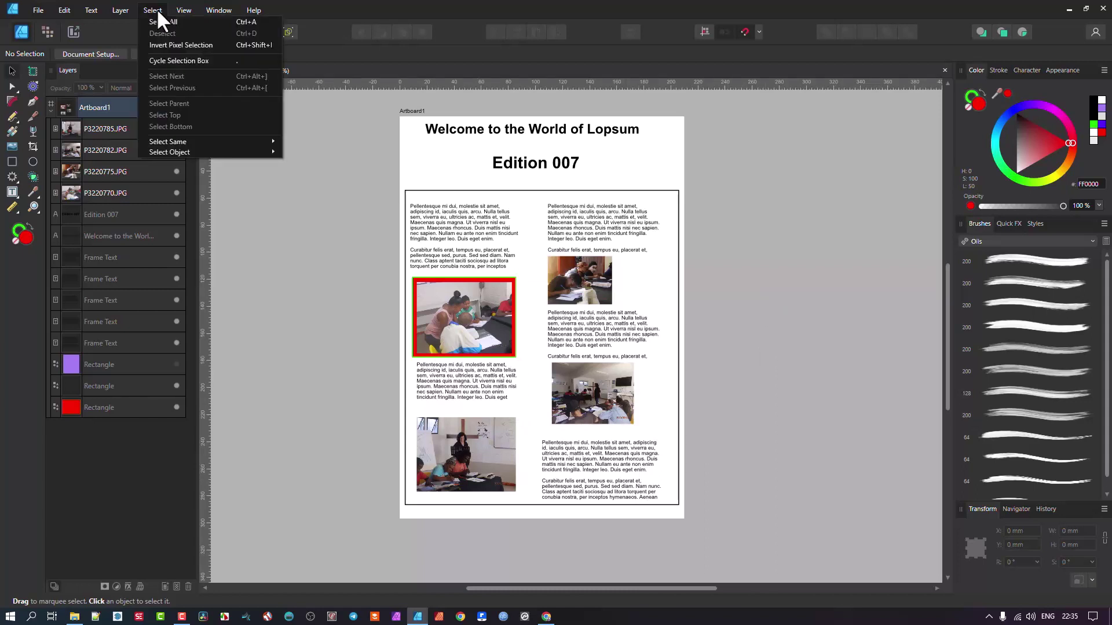
mouse_move(165, 152)
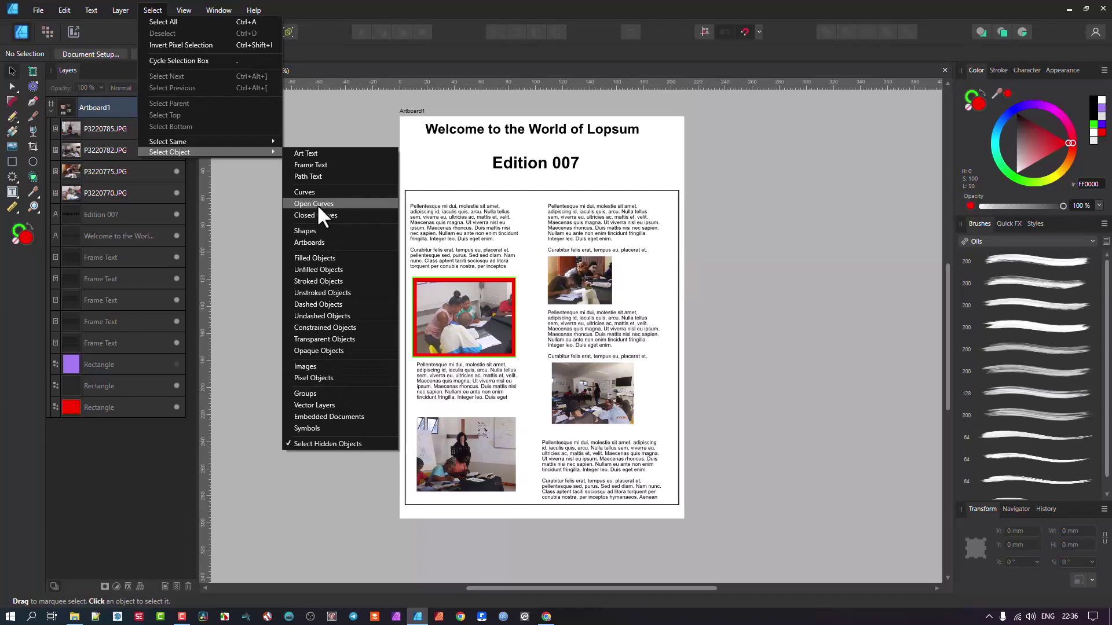
left_click(317, 165)
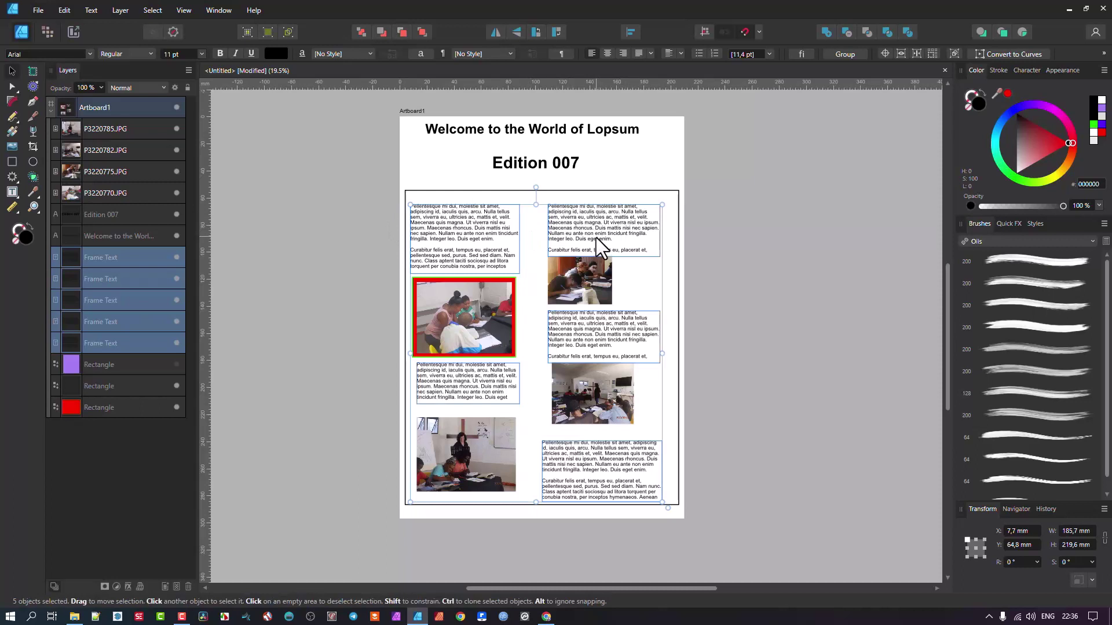
Remove the top-right text frame from the selection, leaving four frames selected
left_click(603, 223, "shift")
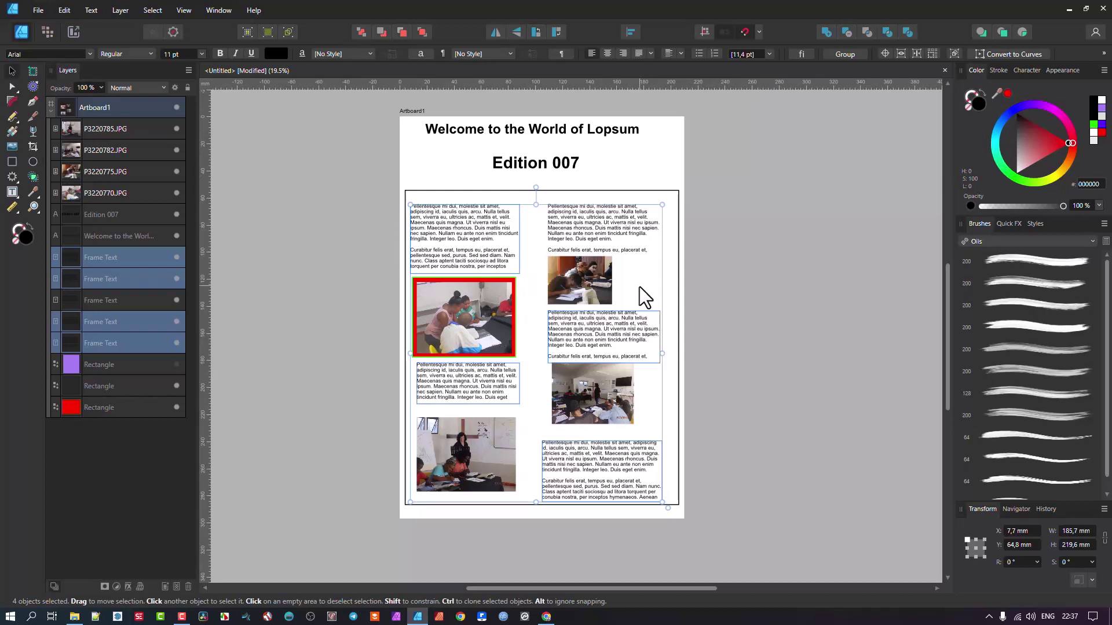
Reselect all frame text objects, then drop the top-left frame from the selection
left_click(866, 273)
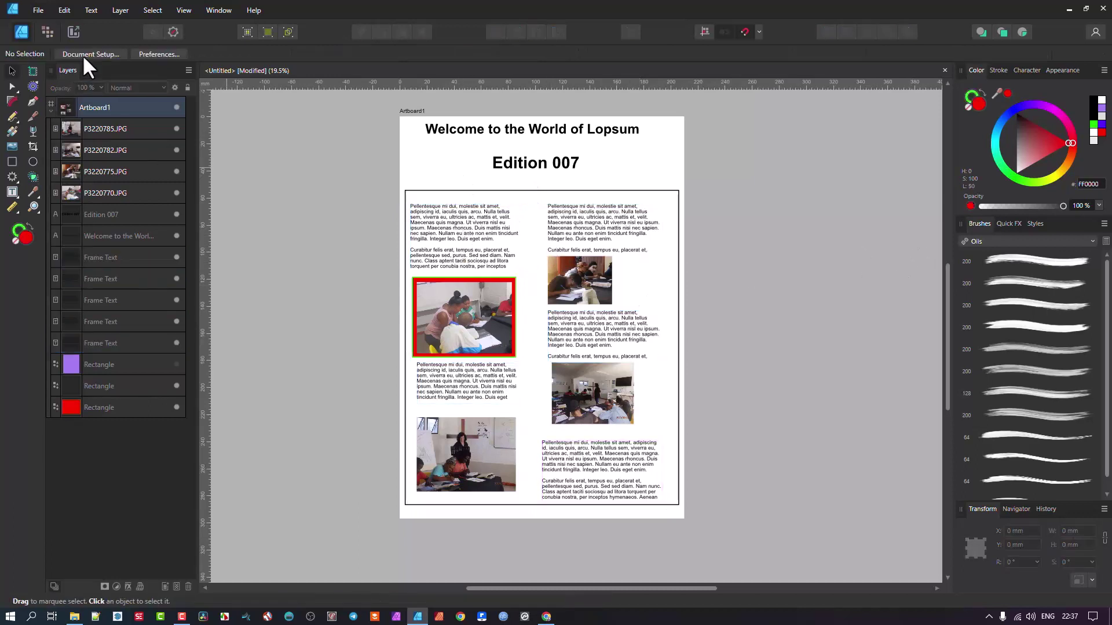
left_click(153, 10)
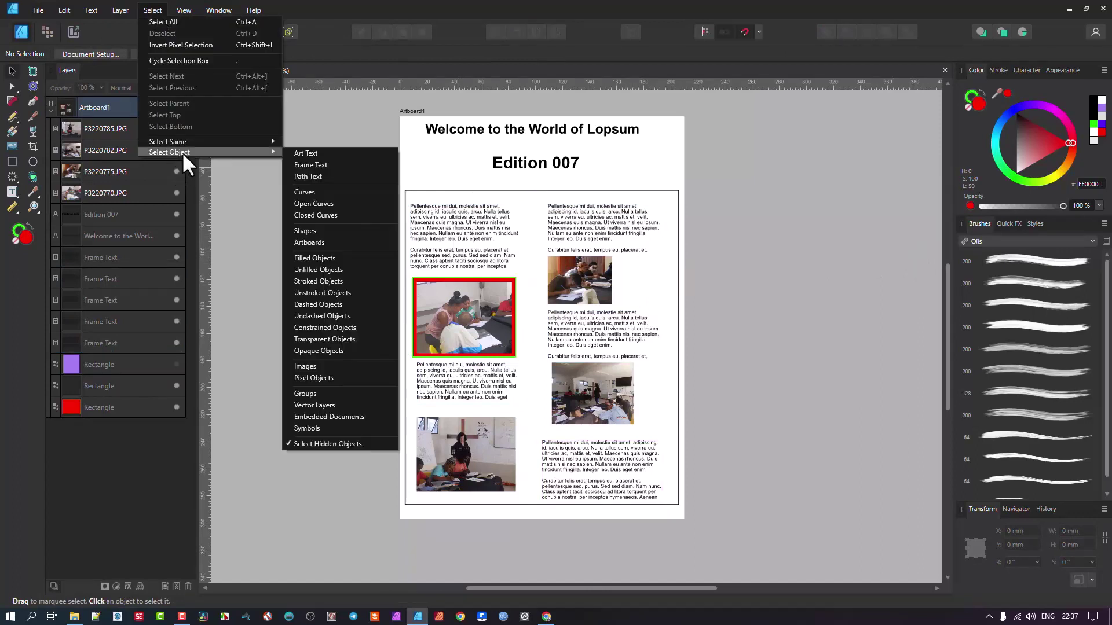
left_click(322, 163)
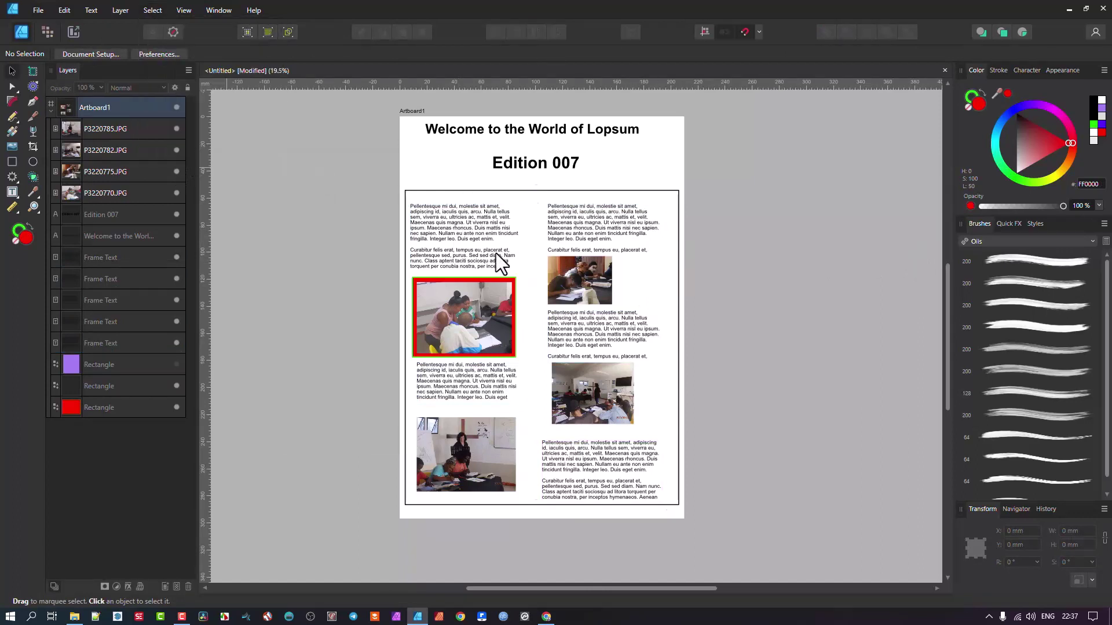
left_click(469, 231, "shift")
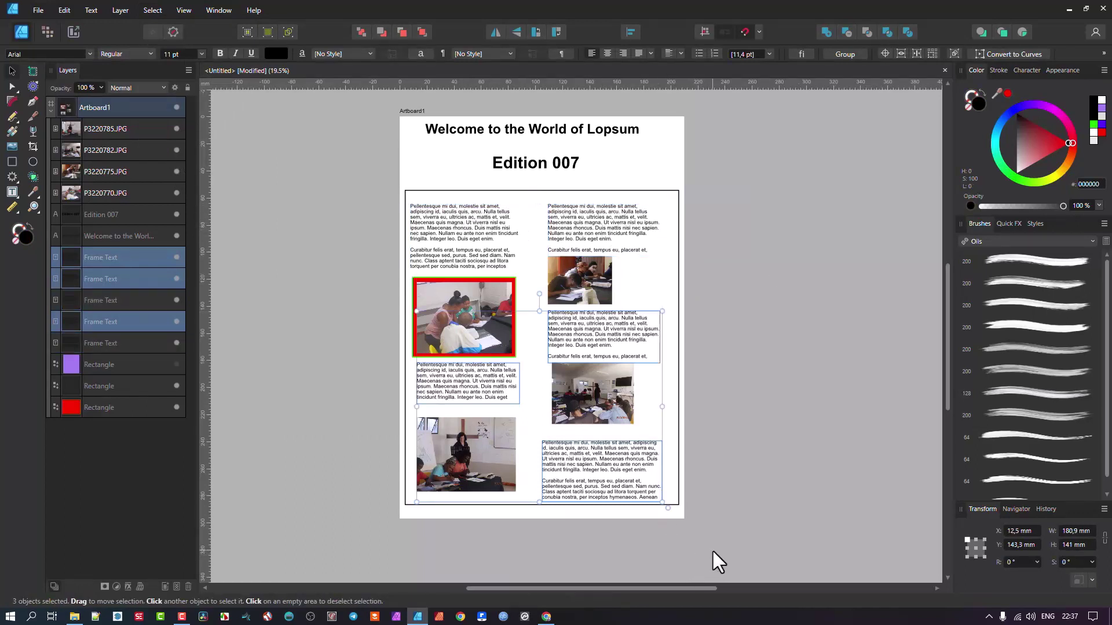
Clear the selection and select all five frame text objects via Select Object > Frame Text
left_click(770, 475)
left_click(153, 10)
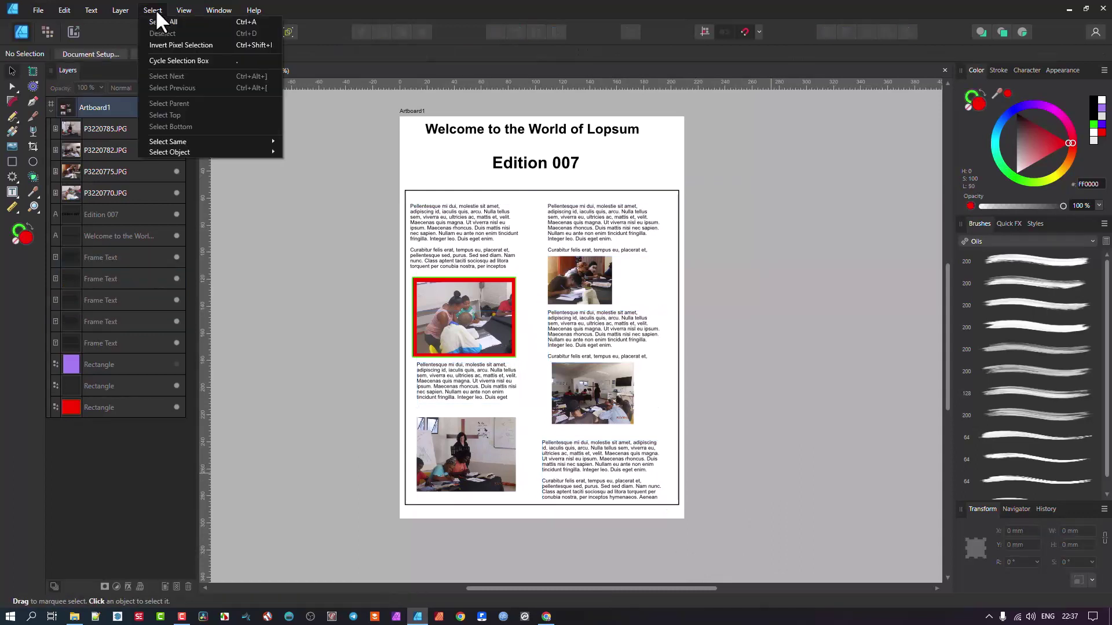
mouse_move(188, 151)
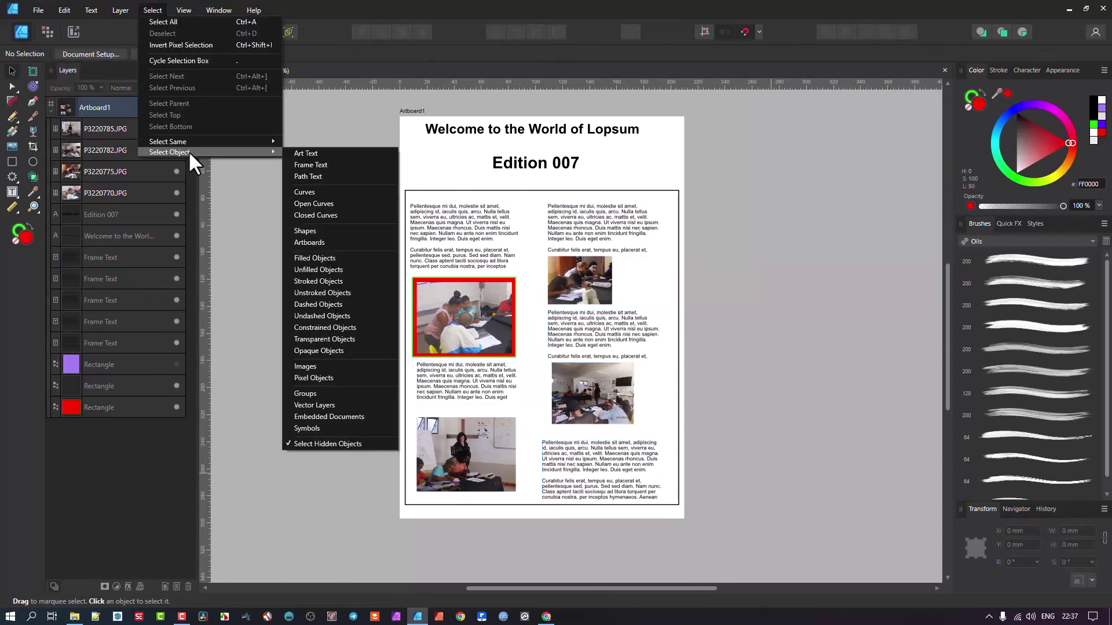
left_click(326, 168)
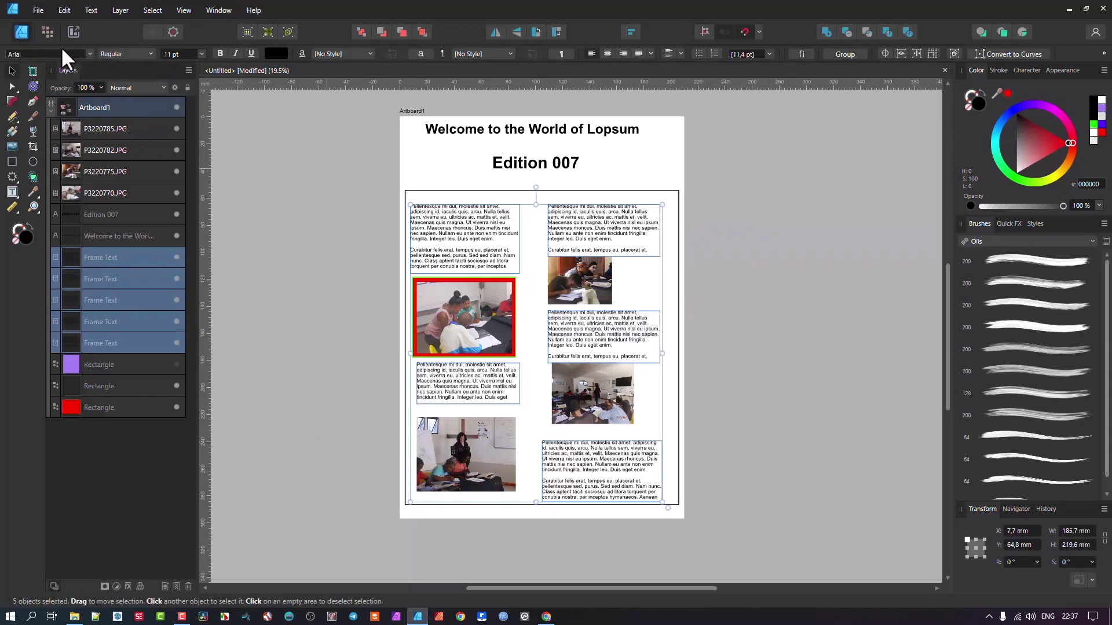
Browse the font family list and keep Arial for the five text frames
left_click(60, 53)
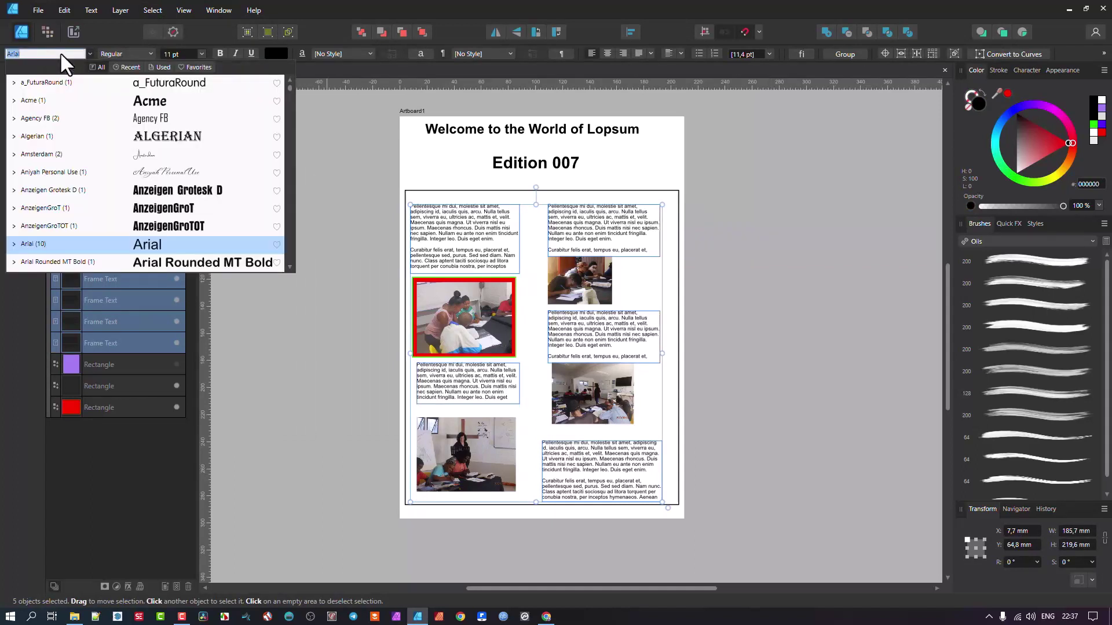
scroll(133, 172, "down", 2)
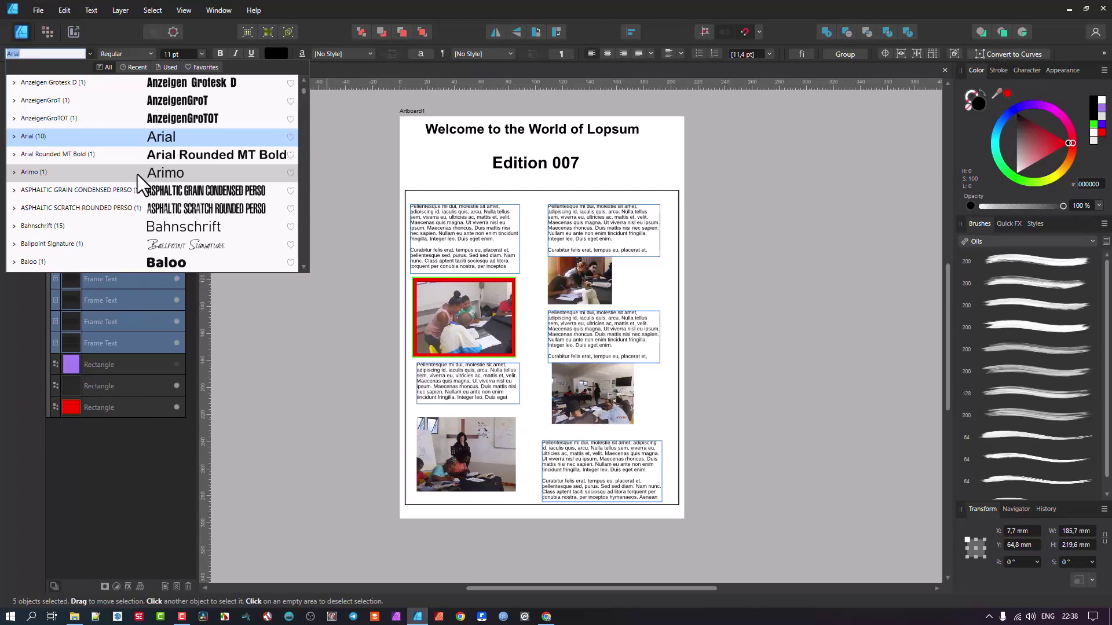
scroll(137, 174, "up", 2)
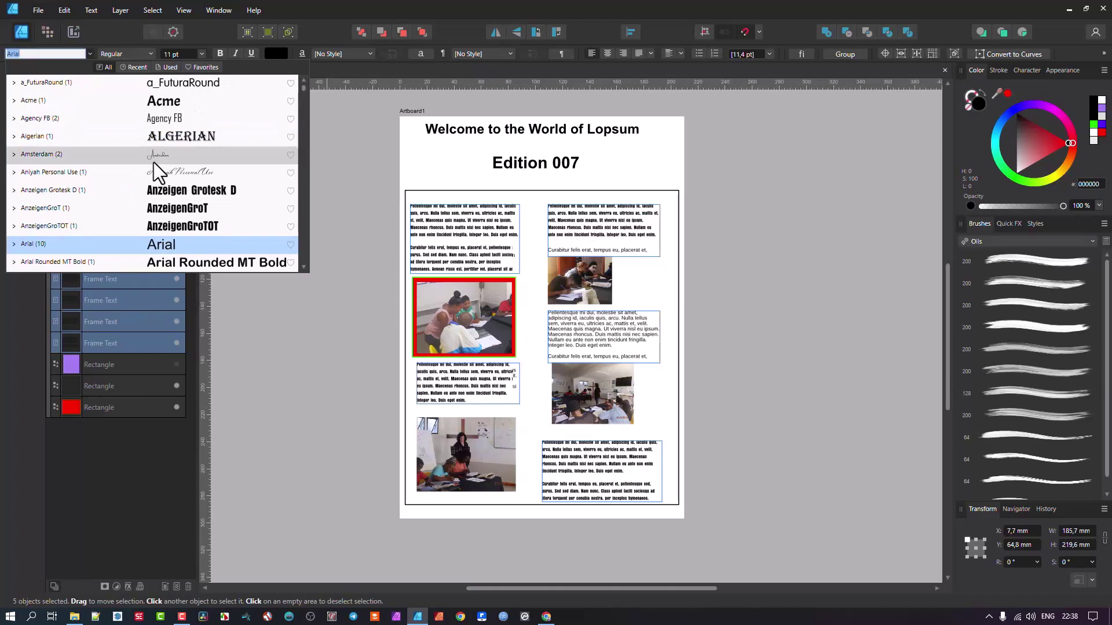
left_click(327, 149)
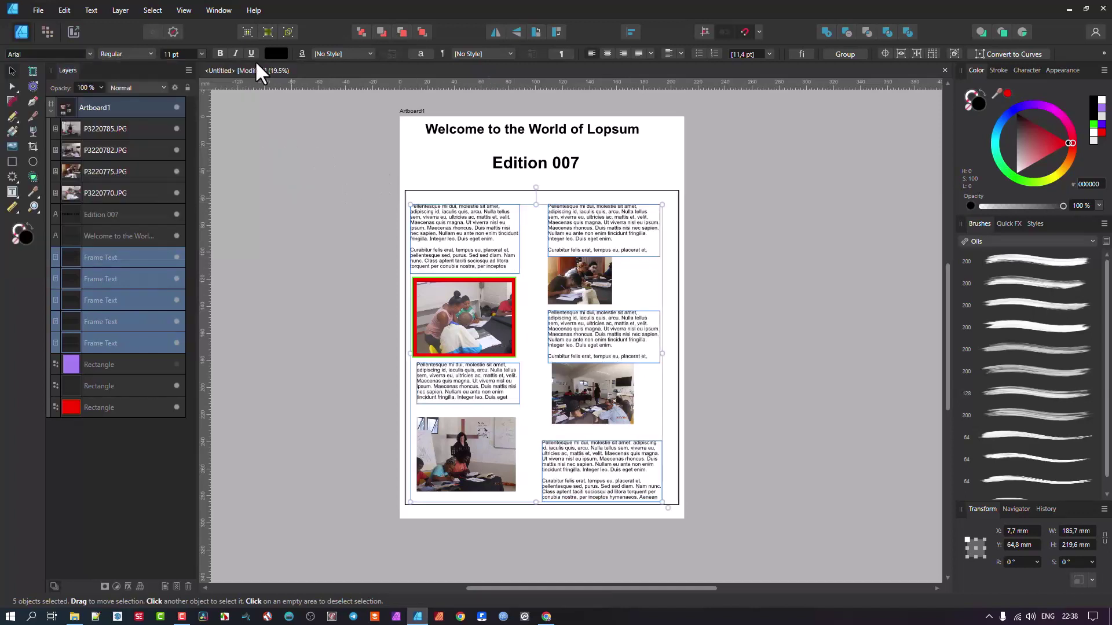
Toggle Bold on and back off to keep regular weight, then deselect the frames
left_click(222, 53)
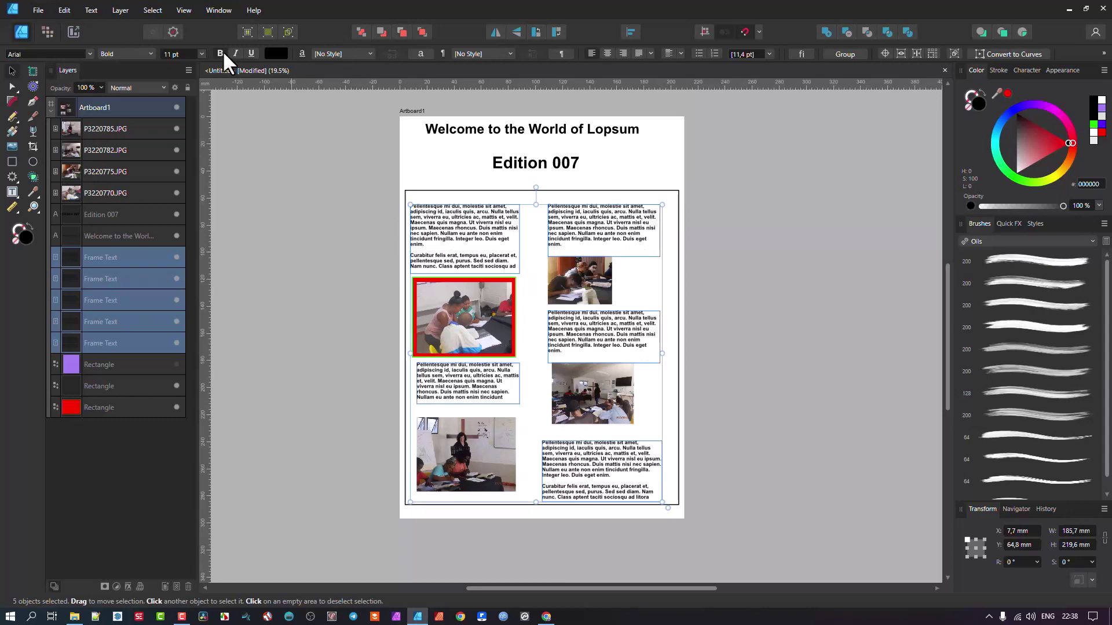
left_click(221, 53)
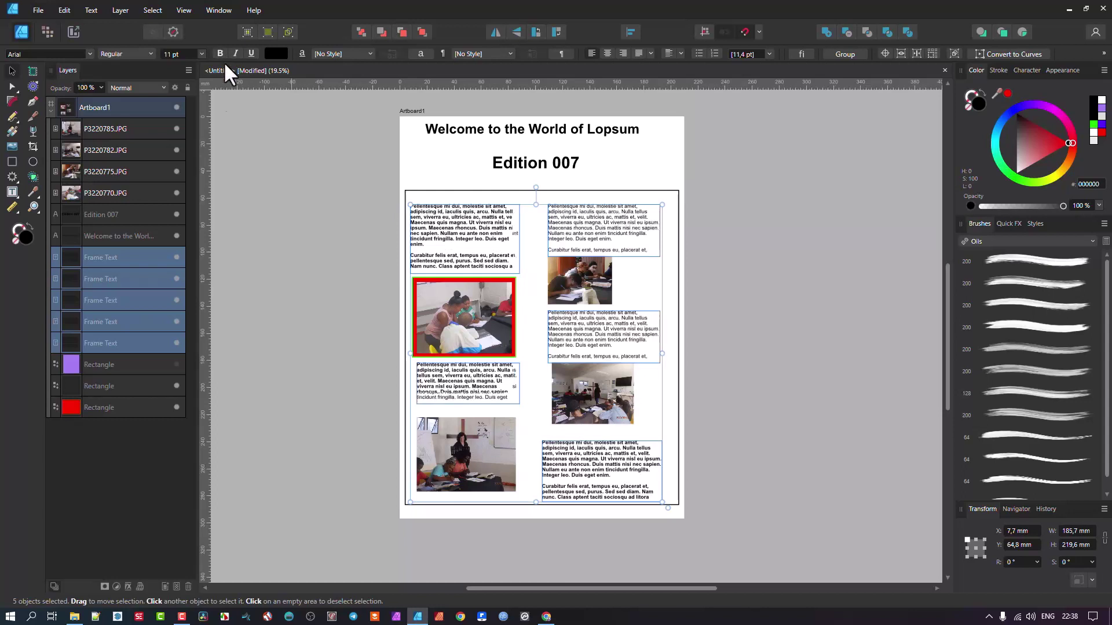
left_click(310, 320)
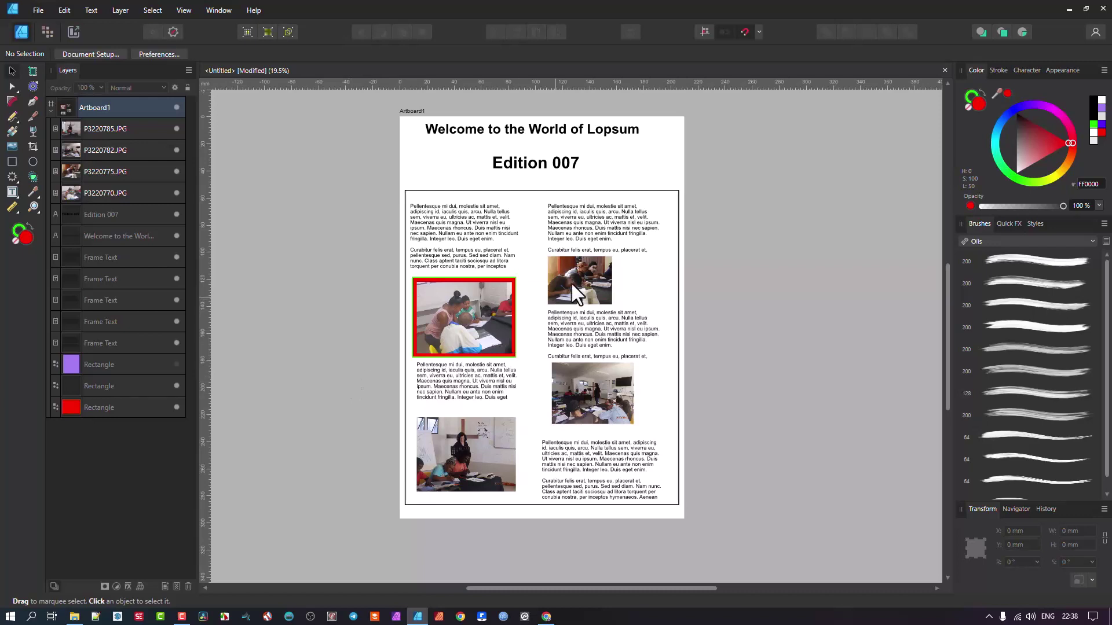
Duplicate P3220775.JPG beside itself and paste two copies flanking Edition 007
left_click_drag(573, 279, 624, 175)
key("ctrl+v")
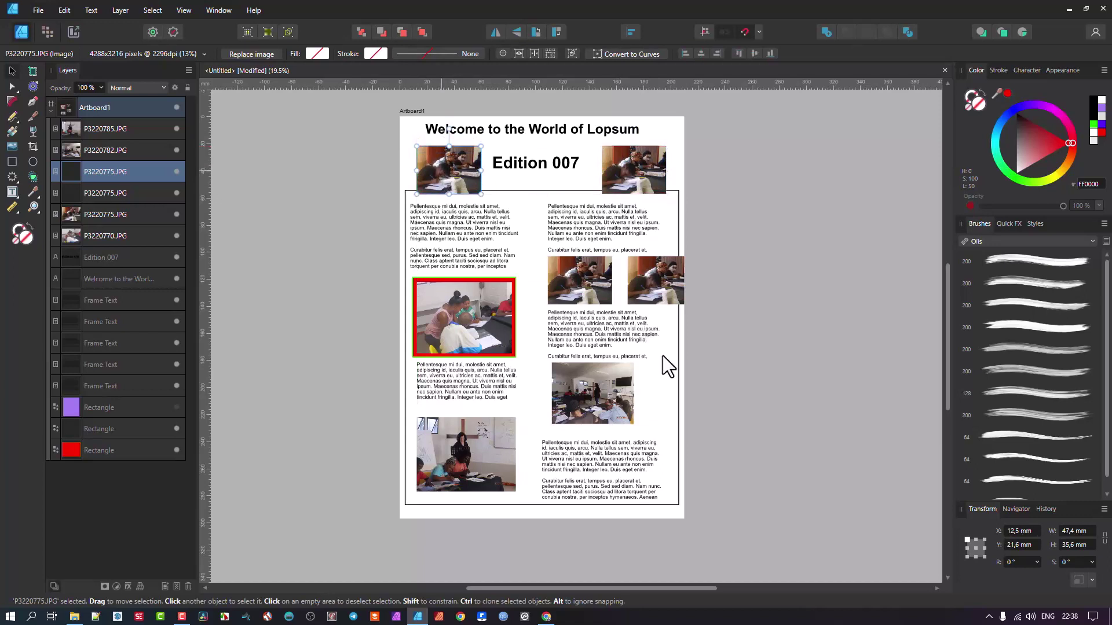
key("ctrl+v")
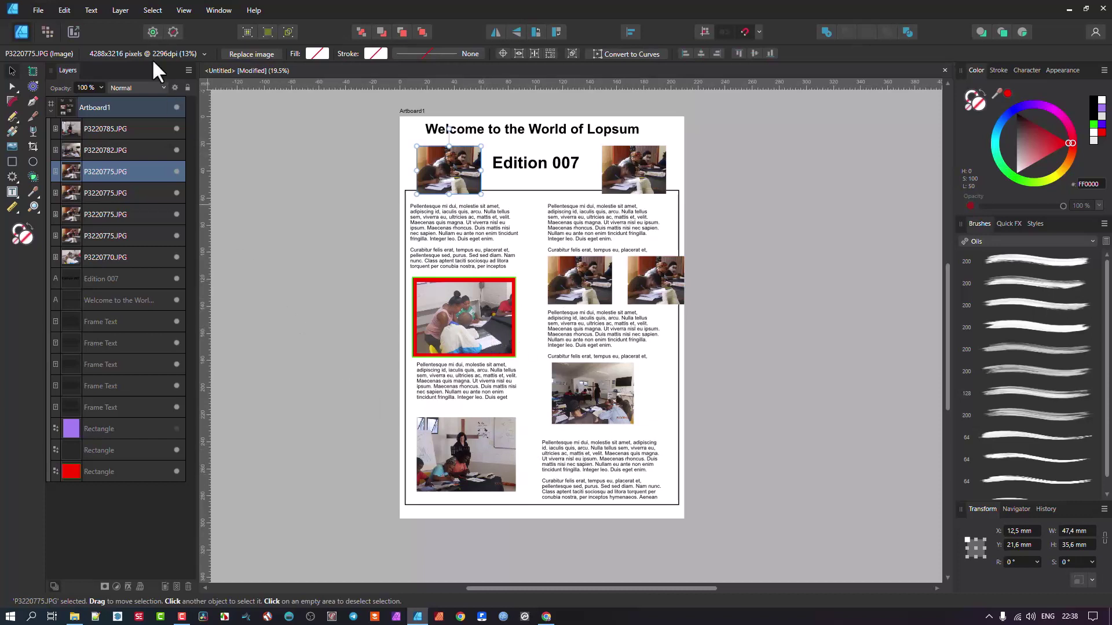
Select all images via Select Object > Images, excluding the two photos beside Edition 007
key("ctrl+d")
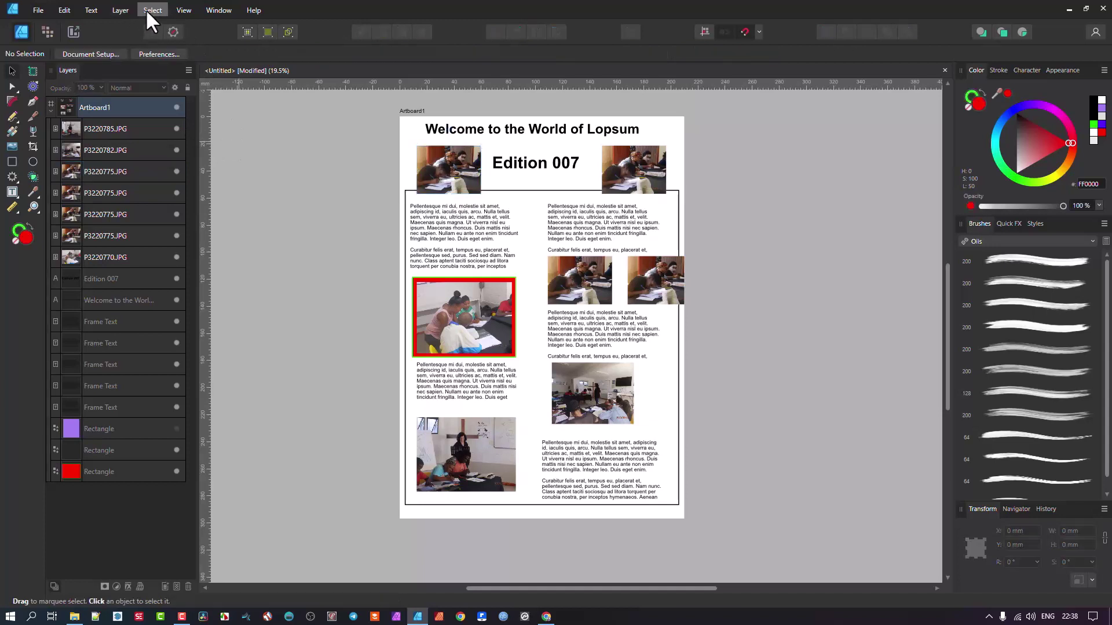
left_click(148, 12)
mouse_move(172, 152)
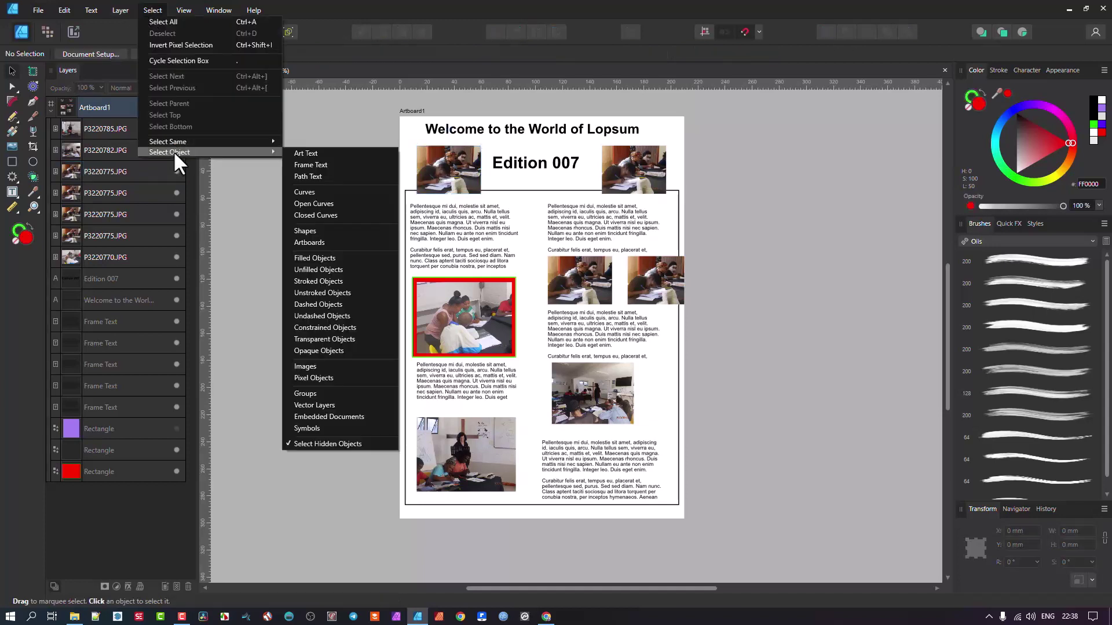
left_click(344, 368)
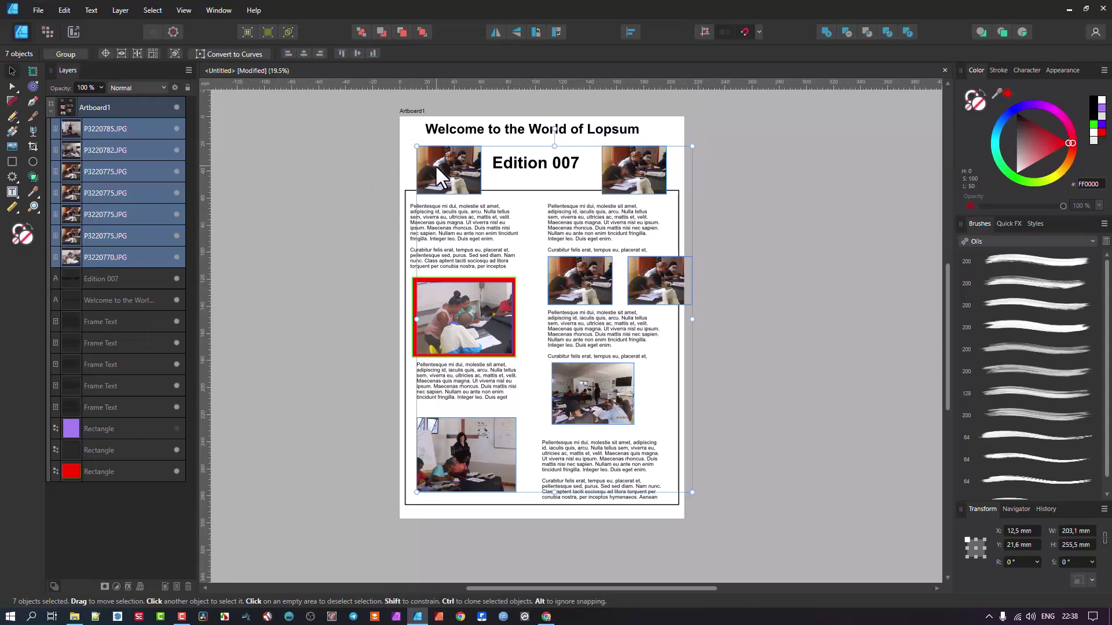
left_click(641, 162, "shift")
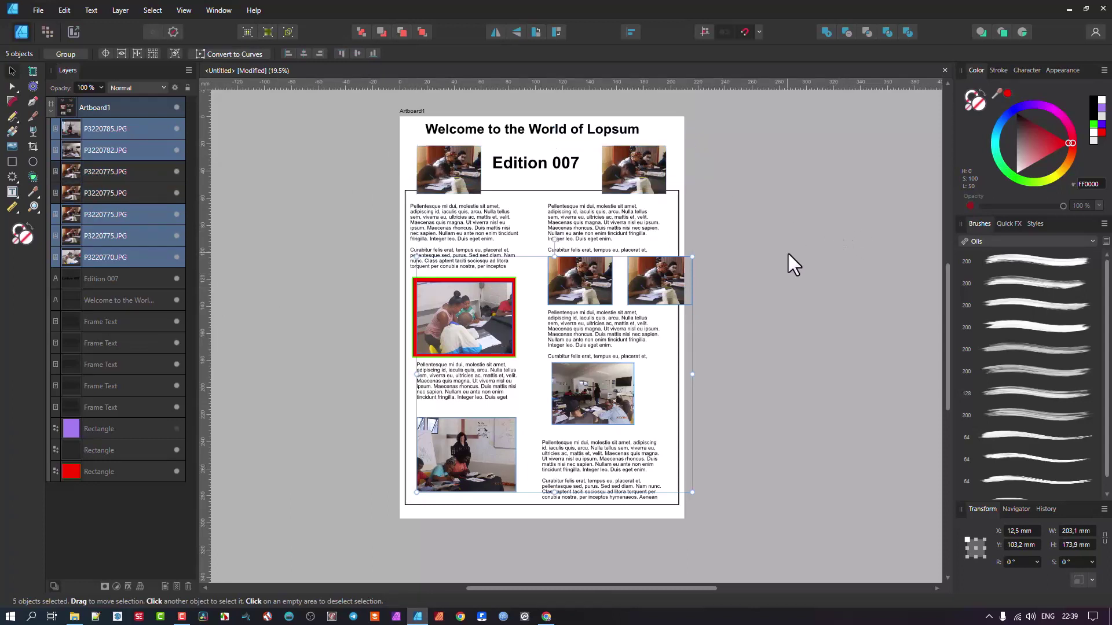
Tint the selected photos deep blue (5899D8) using the Color panel's hue ring
left_click_drag(1010, 152, 1042, 149)
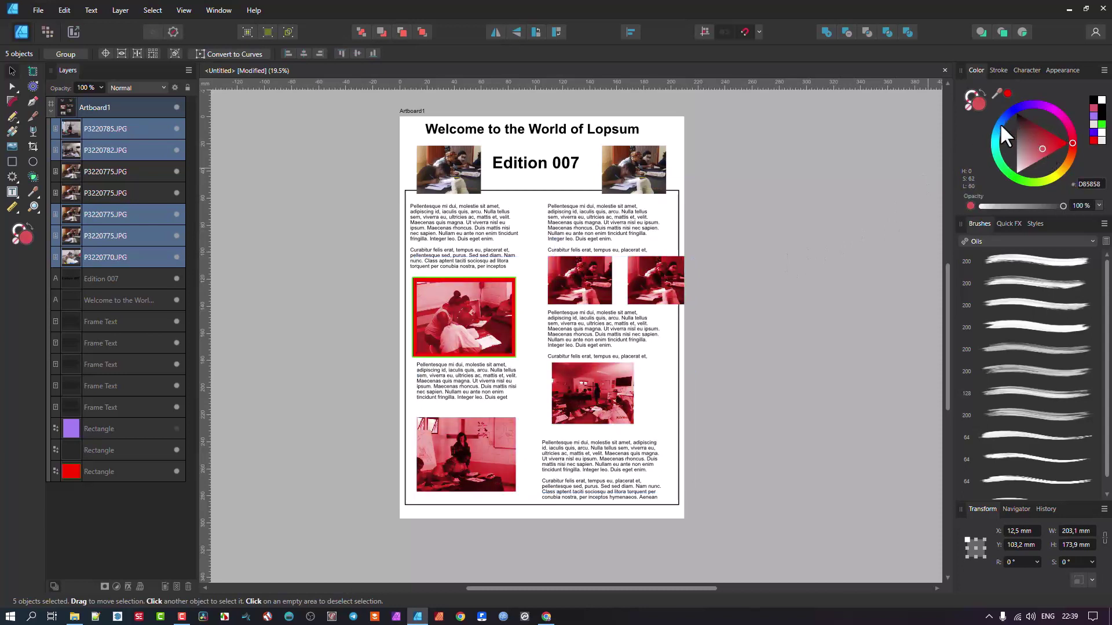
left_click(996, 130)
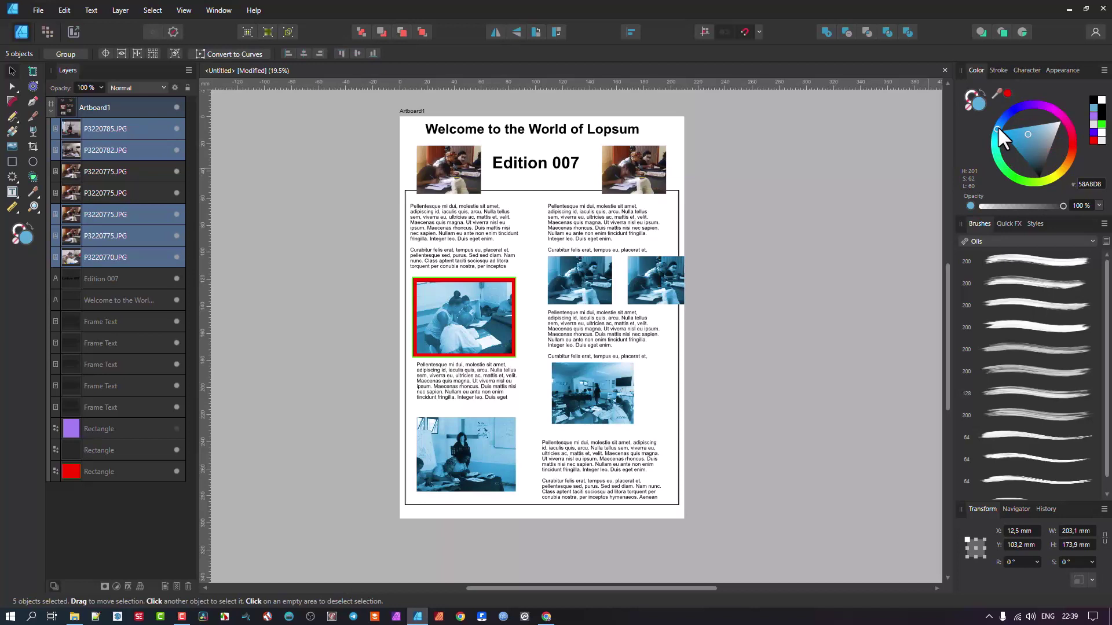
left_click(999, 123)
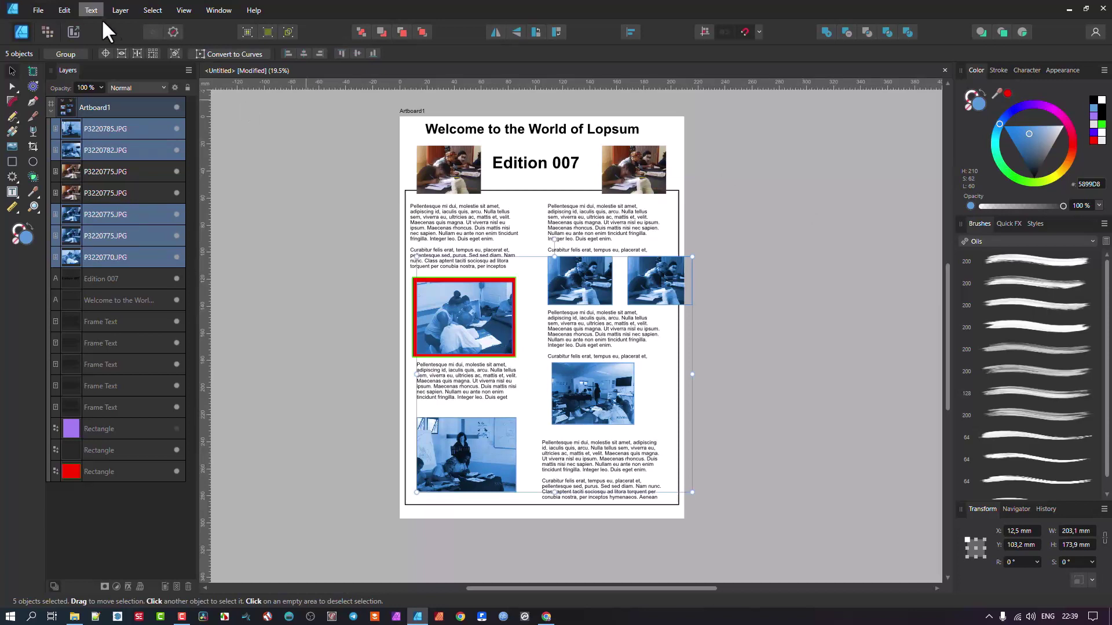
Browse the Select Same options, close the Select menu, and deselect everything with Ctrl+D
left_click(152, 10)
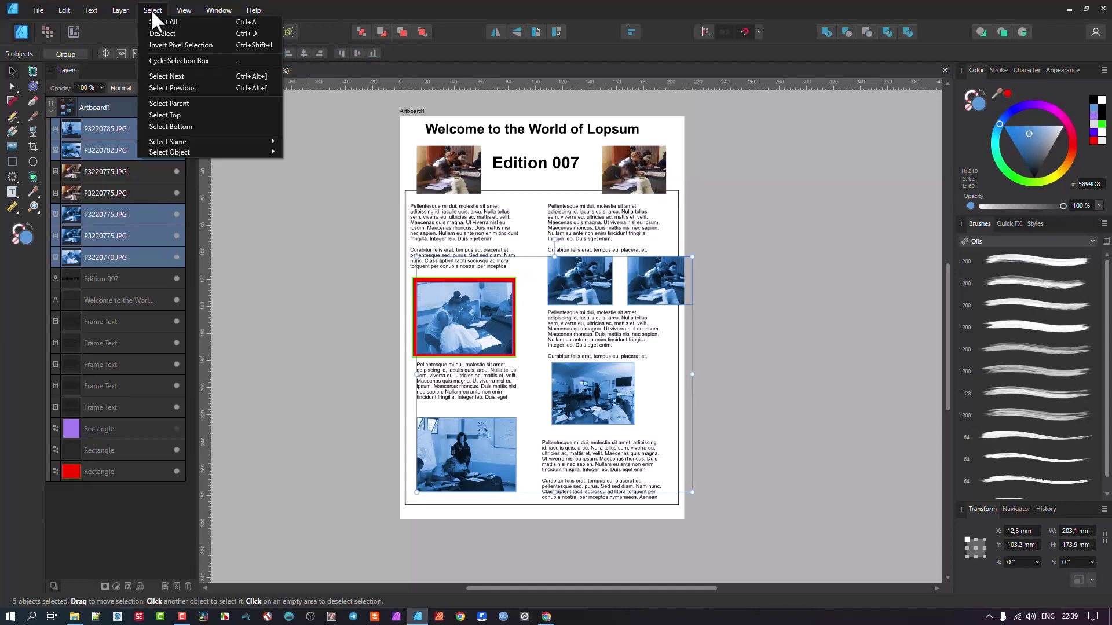
mouse_move(183, 144)
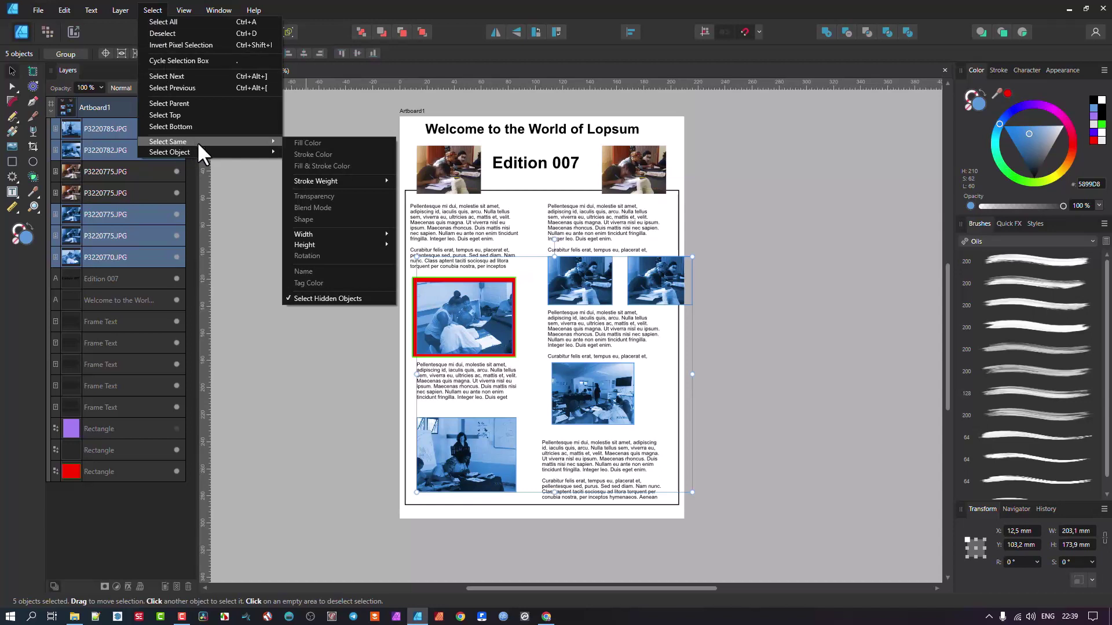
left_click(152, 10)
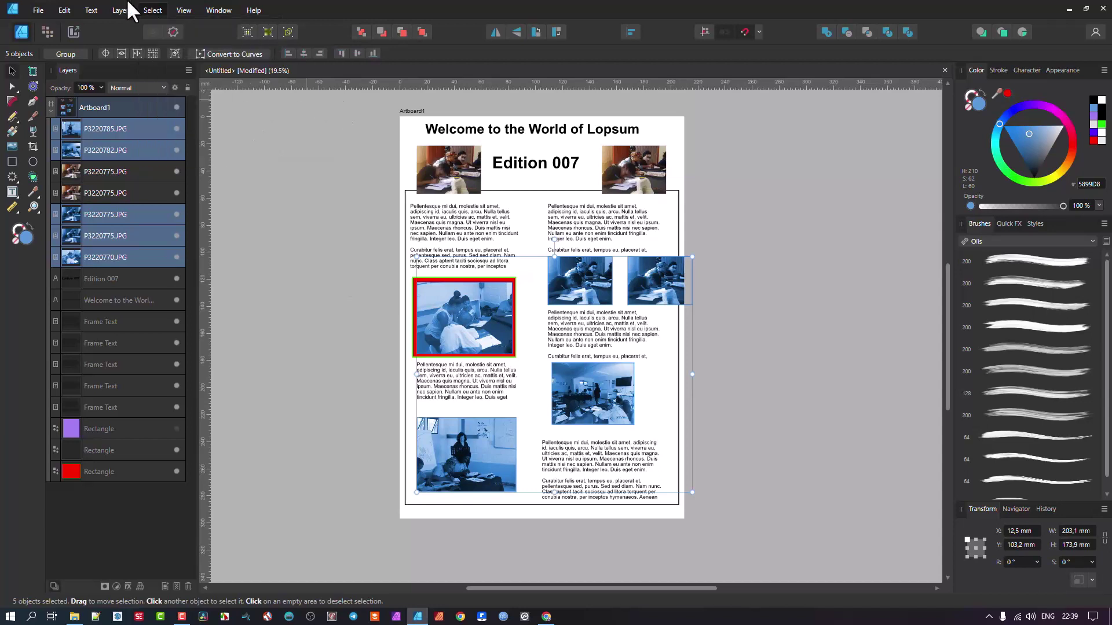
left_click(154, 8)
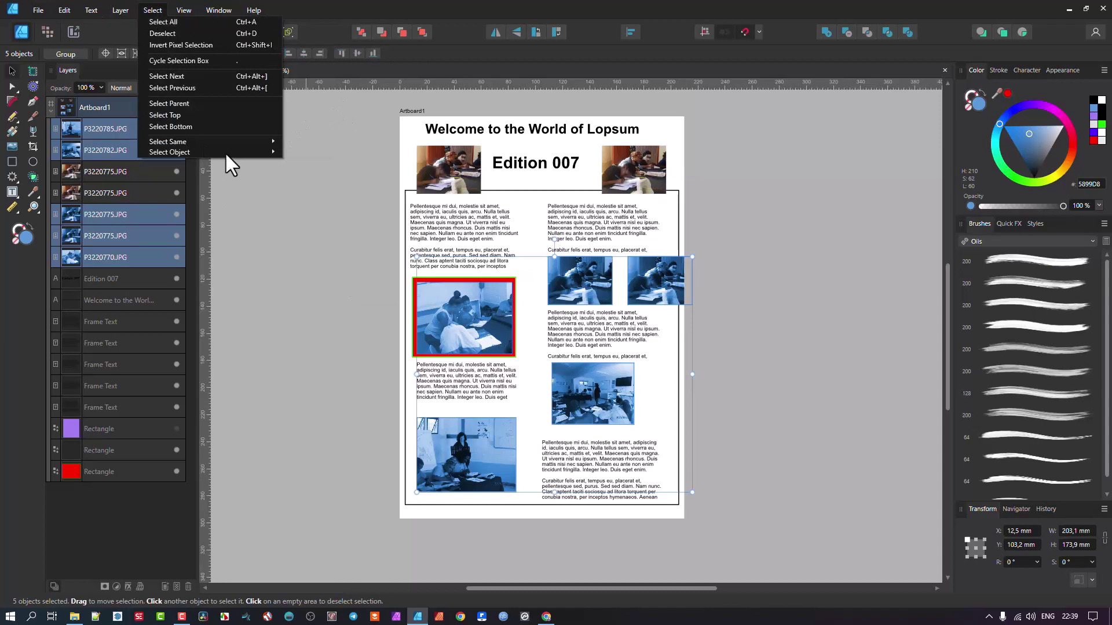
left_click(333, 133)
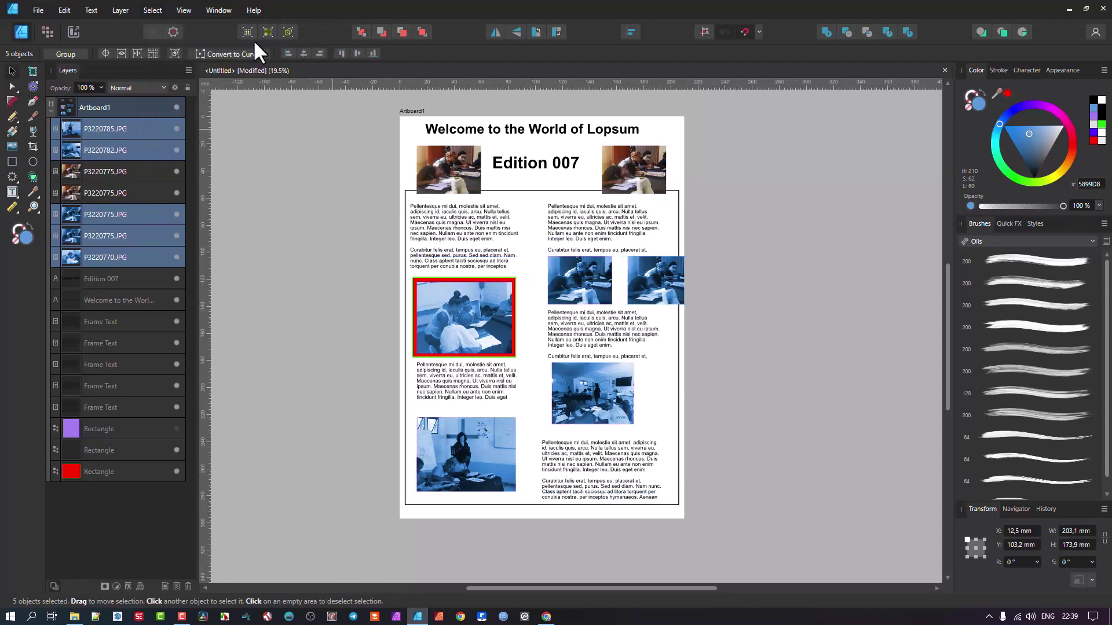
key("ctrl+d")
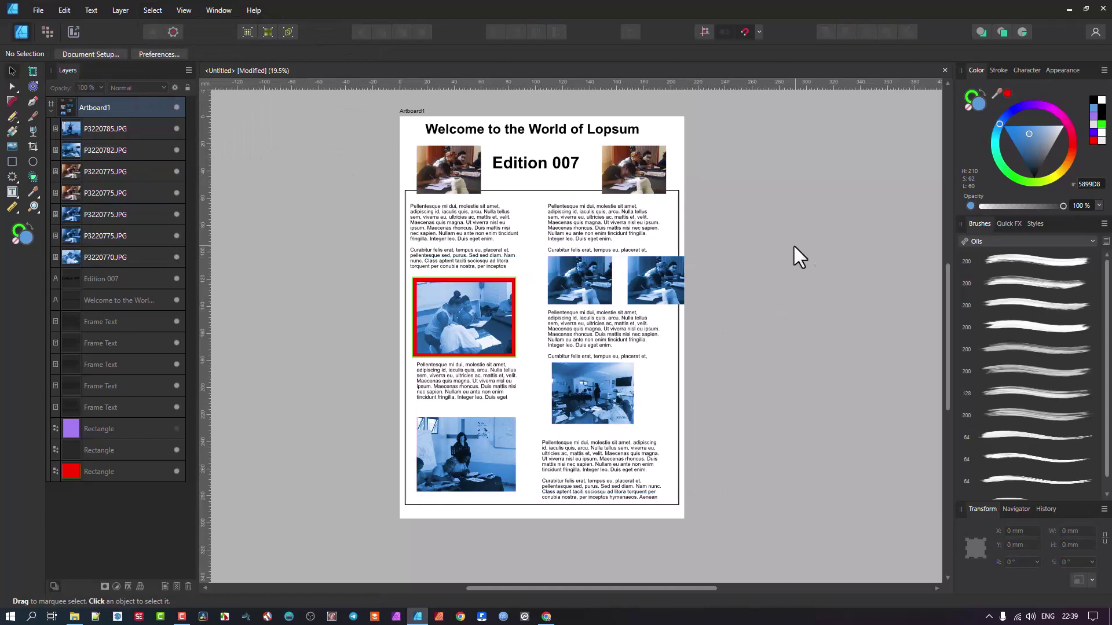